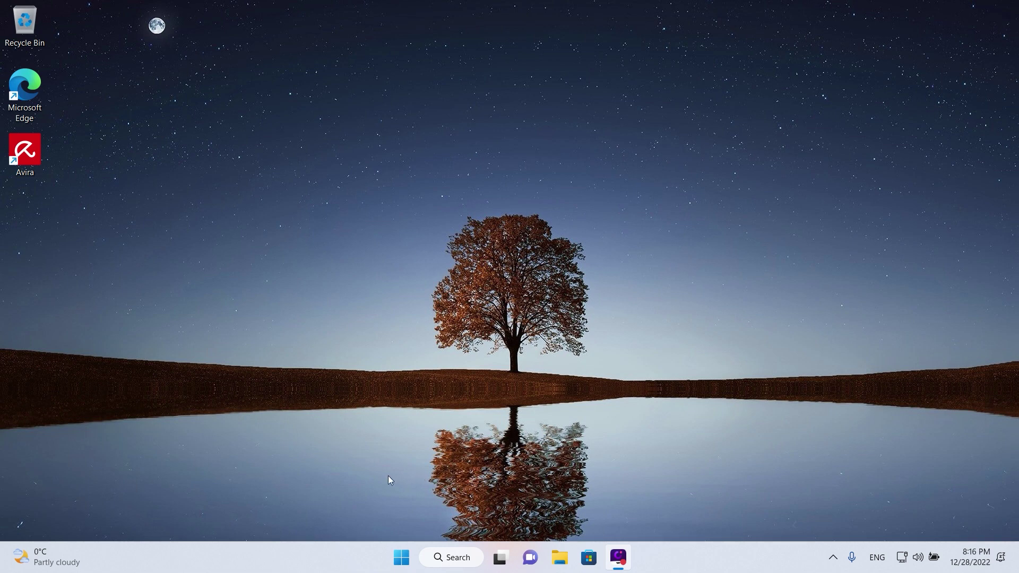
# Open Accounts > Your info in Settings through the Start menu's signed-in account options.
pyautogui.click(404, 562)
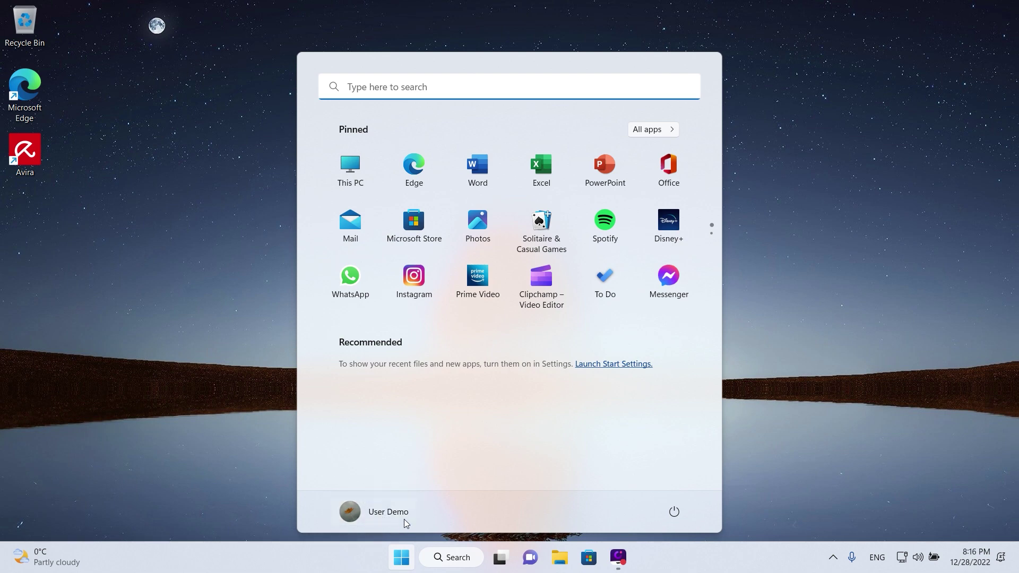
pyautogui.click(376, 517)
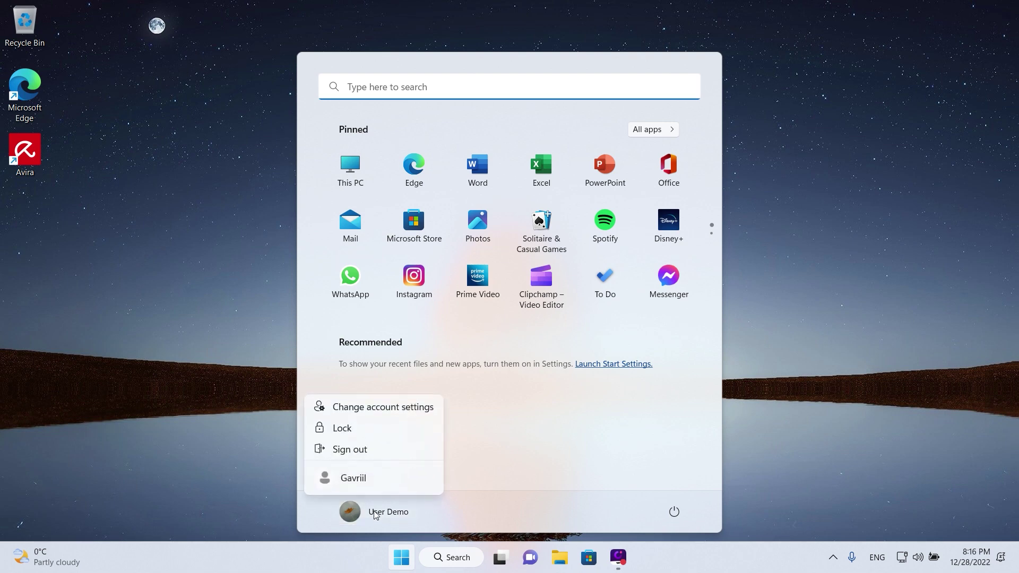
pyautogui.click(391, 413)
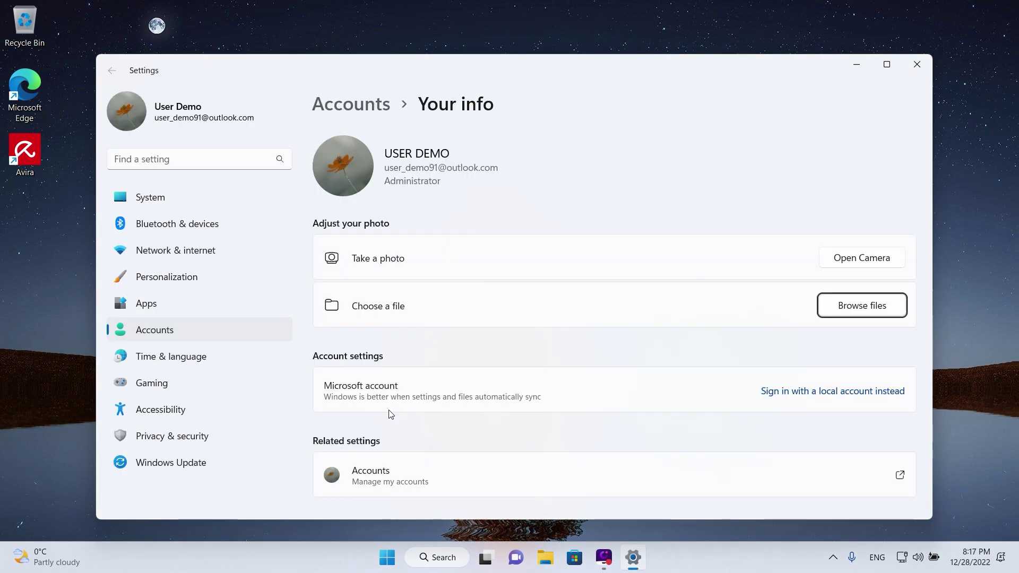
# Maximize Settings and highlight the Microsoft account and Manage my accounts entries.
pyautogui.click(886, 65)
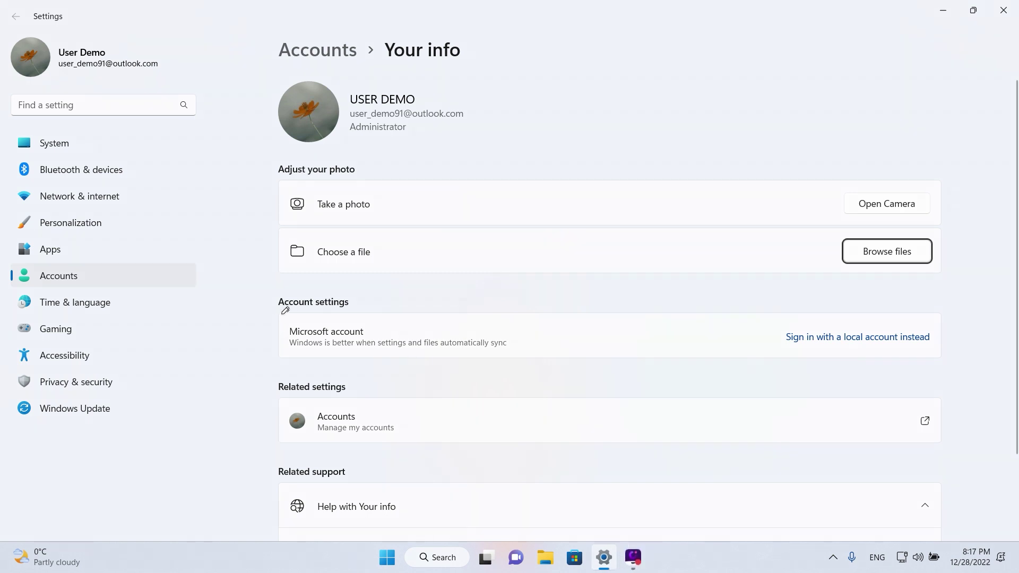
pyautogui.moveTo(272, 313); pyautogui.dragTo(362, 311)
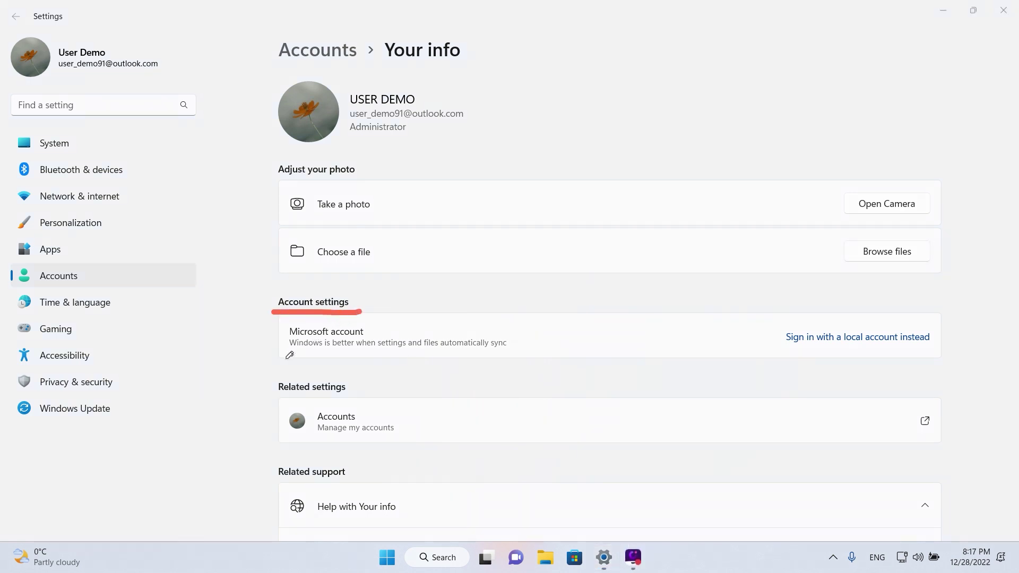
pyautogui.moveTo(290, 356)
pyautogui.mouseDown()
pyautogui.moveTo(491, 358)
pyautogui.moveTo(480, 319)
pyautogui.moveTo(286, 313)
pyautogui.moveTo(315, 353)
pyautogui.moveTo(344, 362)
pyautogui.mouseUp()
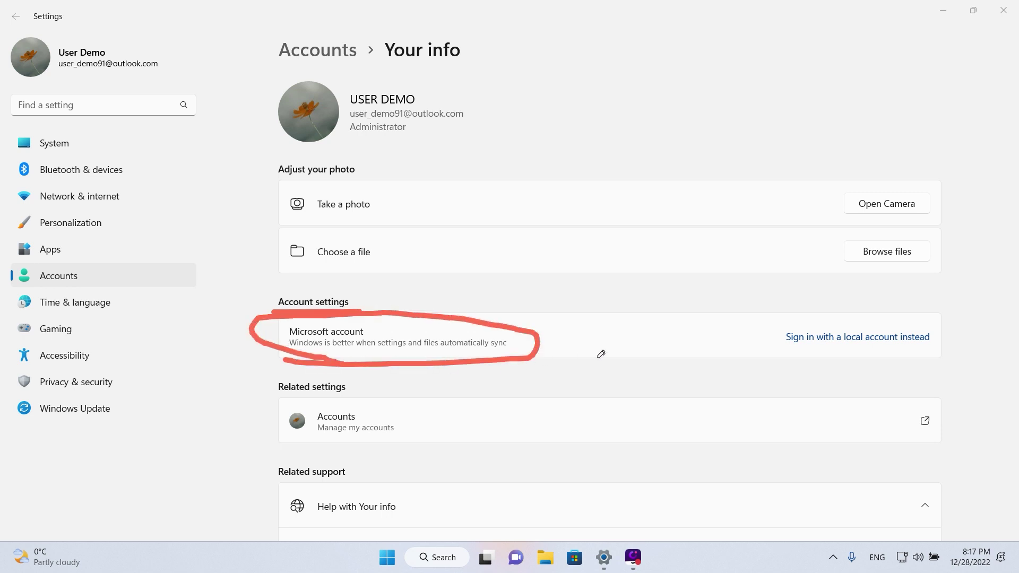
pyautogui.press('Escape')
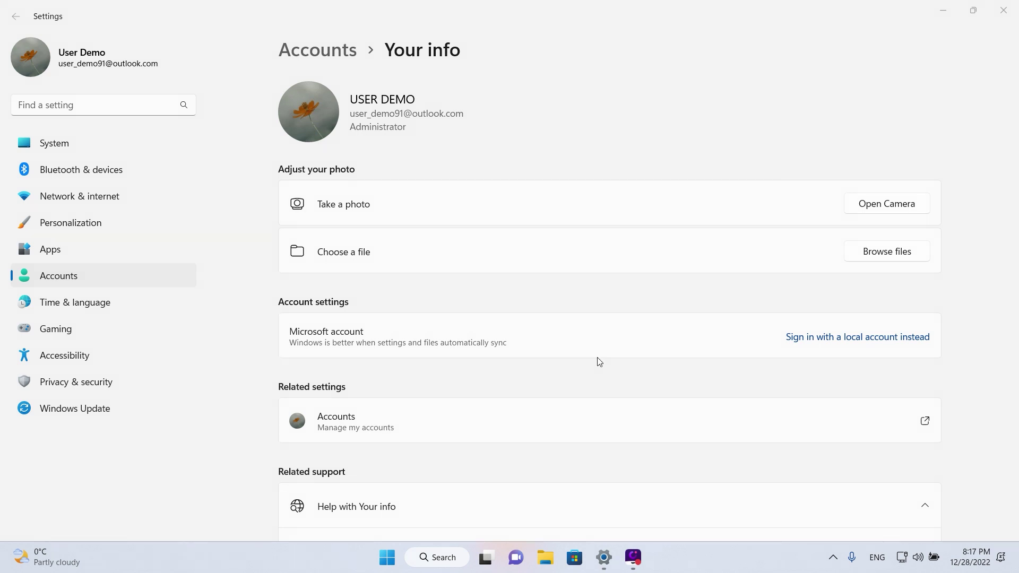
pyautogui.moveTo(267, 402); pyautogui.dragTo(366, 395)
pyautogui.moveTo(318, 448)
pyautogui.mouseDown()
pyautogui.moveTo(423, 446)
pyautogui.moveTo(291, 400)
pyautogui.moveTo(372, 446)
pyautogui.mouseUp()
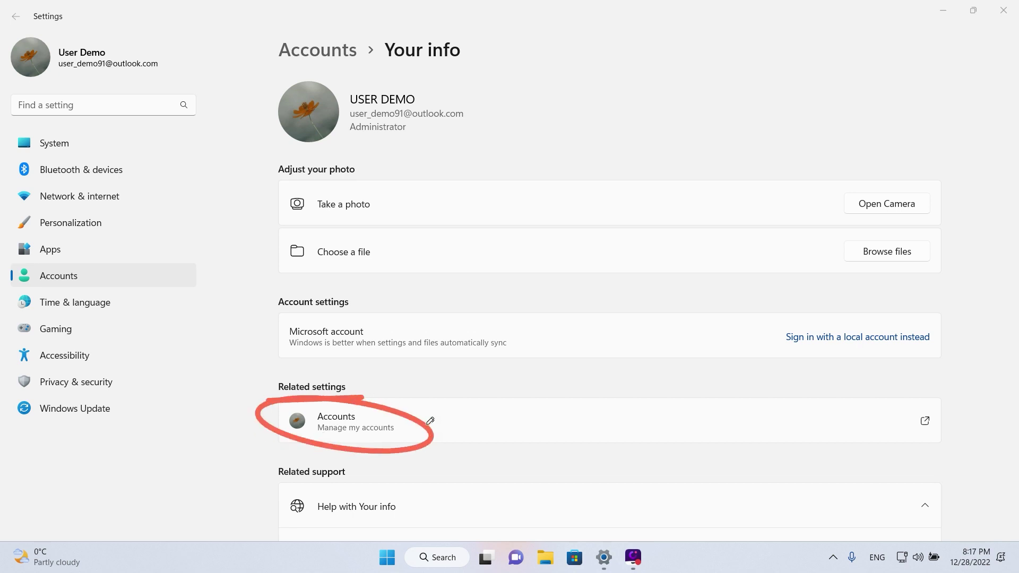
pyautogui.press('Escape')
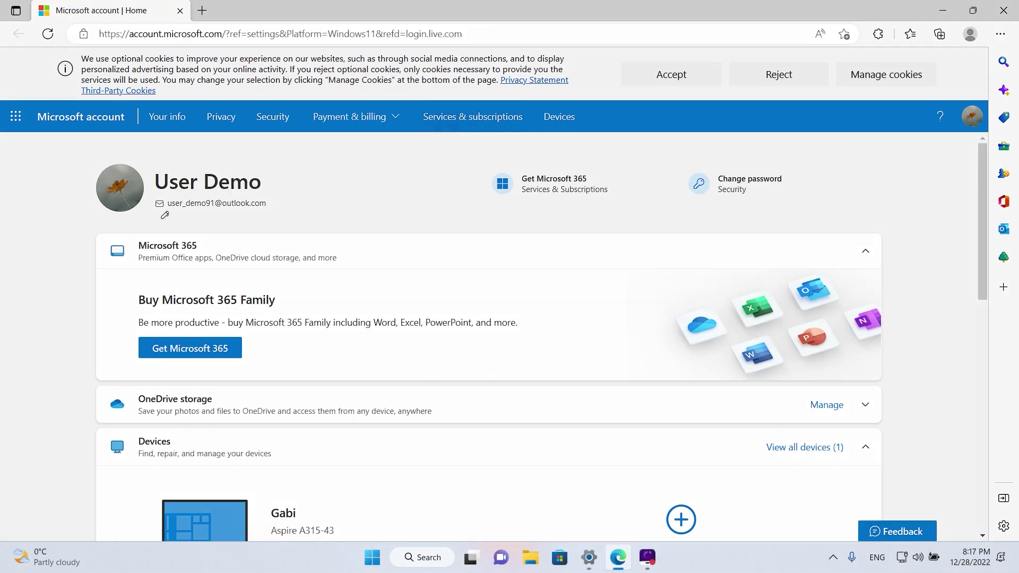
# Open the Your info page on account.microsoft.com and highlight where the full name is edited.
pyautogui.moveTo(159, 217)
pyautogui.mouseDown()
pyautogui.moveTo(241, 213)
pyautogui.moveTo(292, 192)
pyautogui.moveTo(130, 178)
pyautogui.moveTo(189, 223)
pyautogui.moveTo(192, 213)
pyautogui.mouseUp()
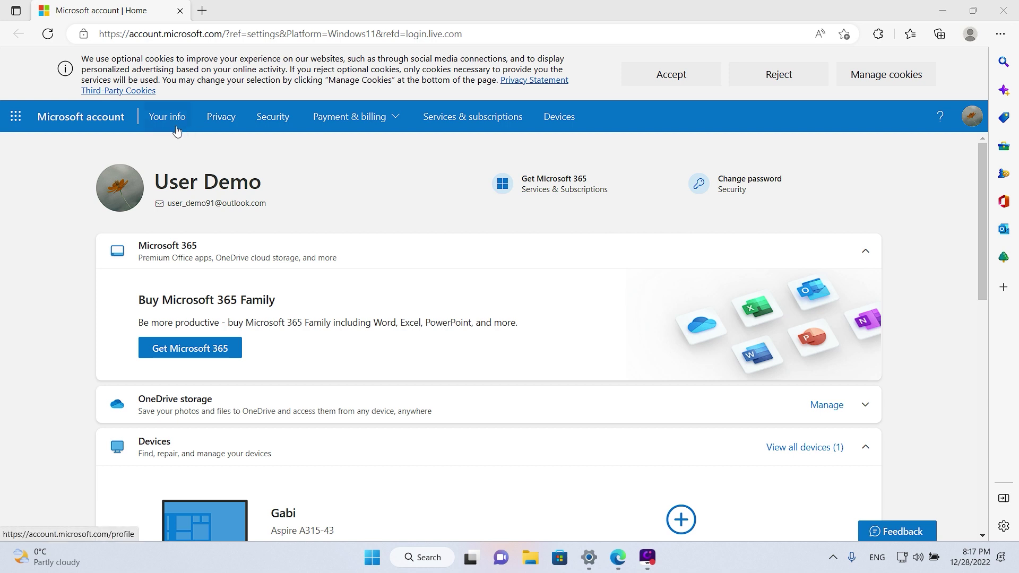
pyautogui.moveTo(150, 137); pyautogui.dragTo(194, 139)
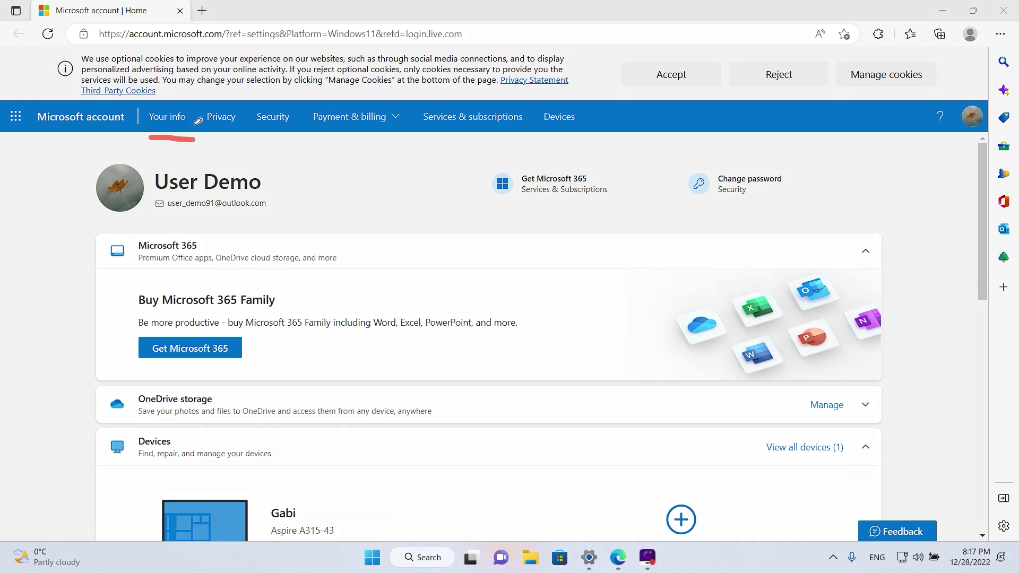
pyautogui.press('Escape')
pyautogui.click(177, 124)
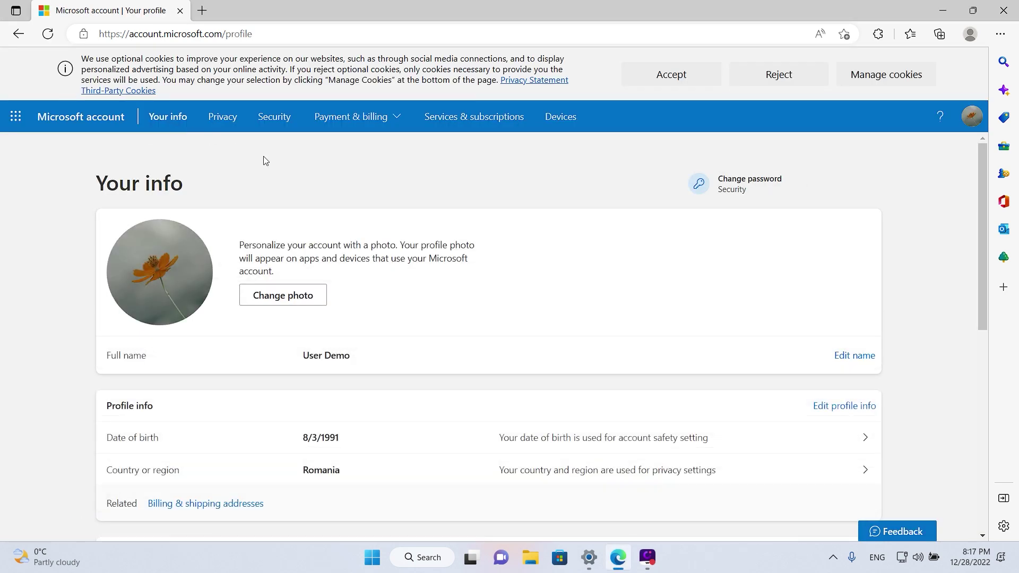
pyautogui.hotkey('ctrl', '2')
pyautogui.moveTo(836, 374)
pyautogui.mouseDown()
pyautogui.moveTo(864, 323)
pyautogui.moveTo(866, 371)
pyautogui.moveTo(909, 378)
pyautogui.mouseUp()
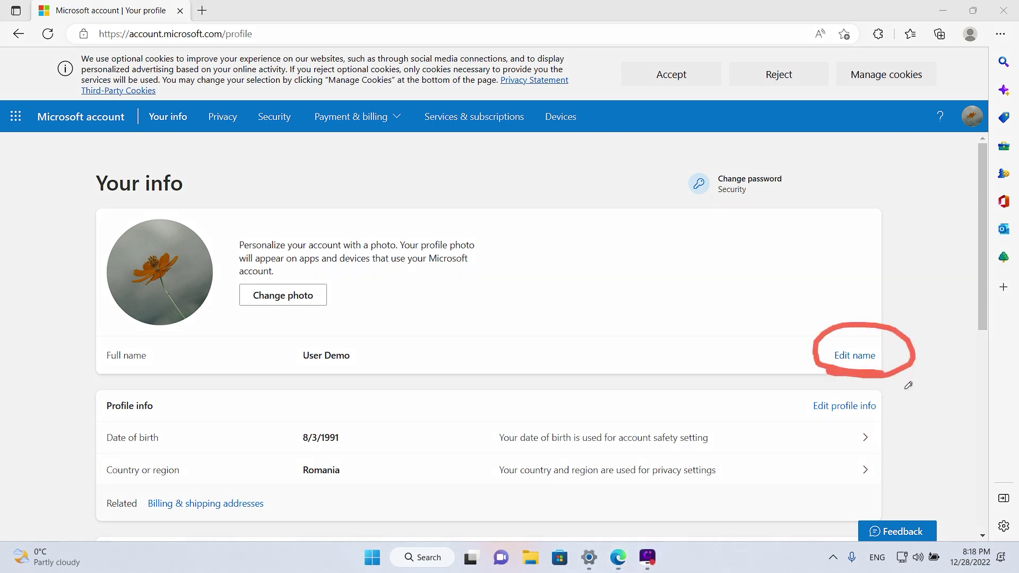
pyautogui.press('Escape')
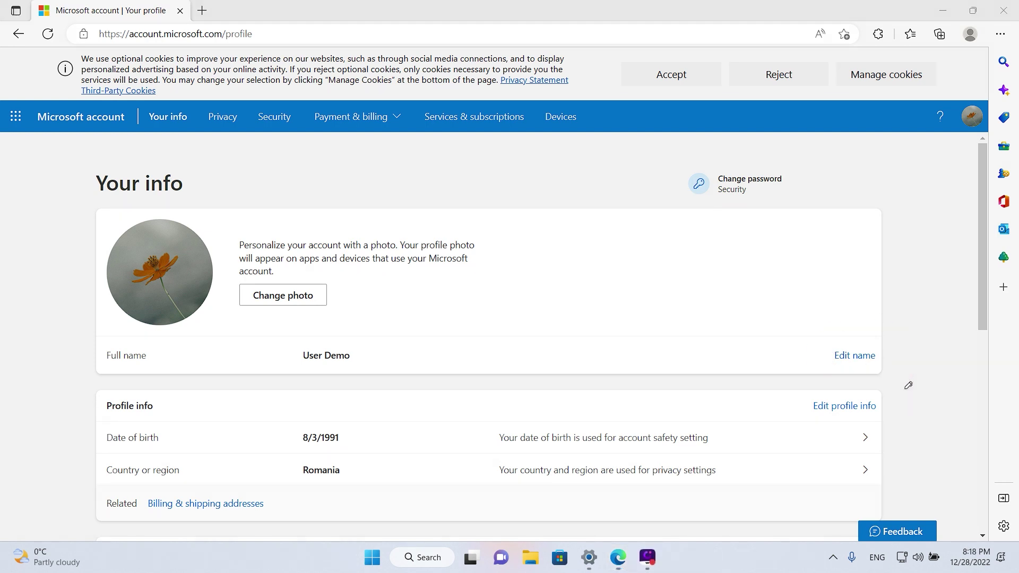
# Append 2 to the first and last name in the Edit name form and answer the captcha.
pyautogui.click(855, 356)
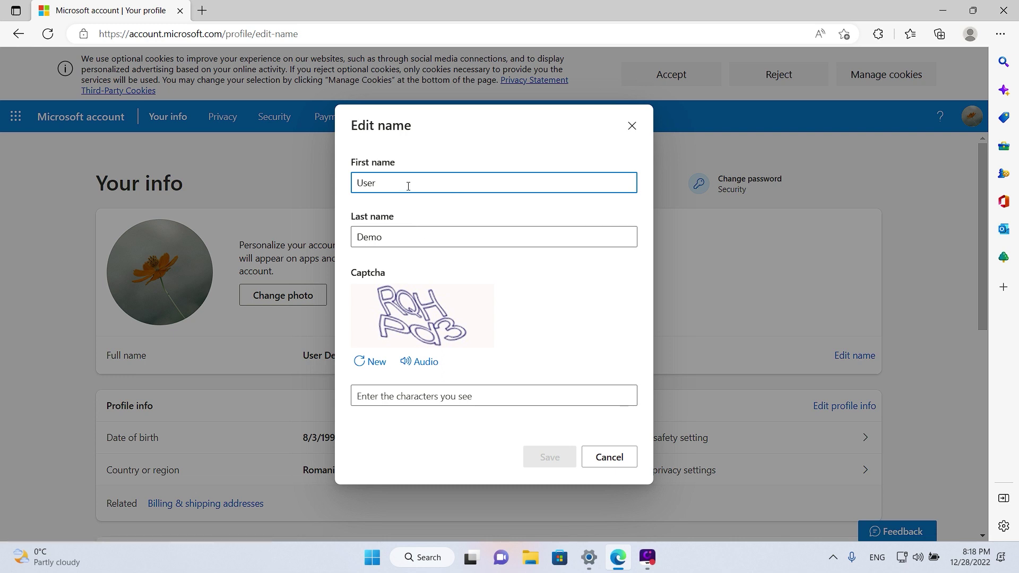
pyautogui.write('2')
pyautogui.click(413, 236)
pyautogui.write('2')
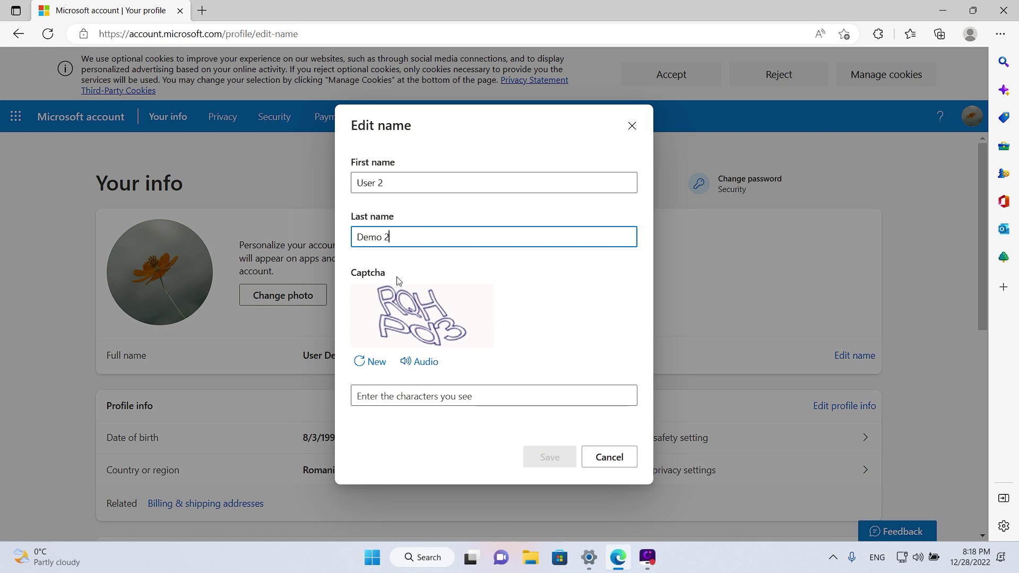
pyautogui.moveTo(387, 264)
pyautogui.mouseDown()
pyautogui.moveTo(527, 359)
pyautogui.moveTo(360, 336)
pyautogui.moveTo(398, 261)
pyautogui.mouseUp()
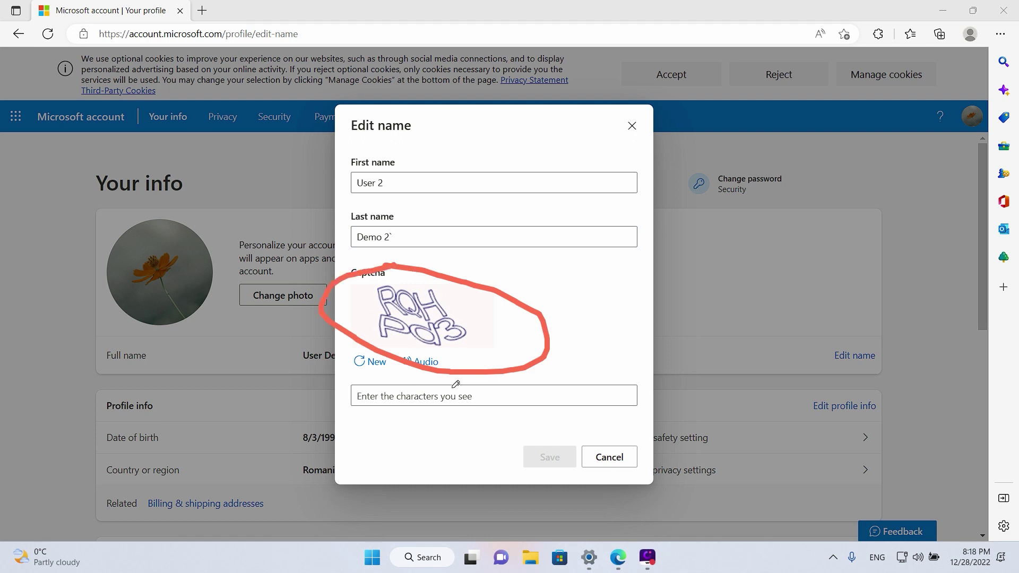
pyautogui.click(531, 390)
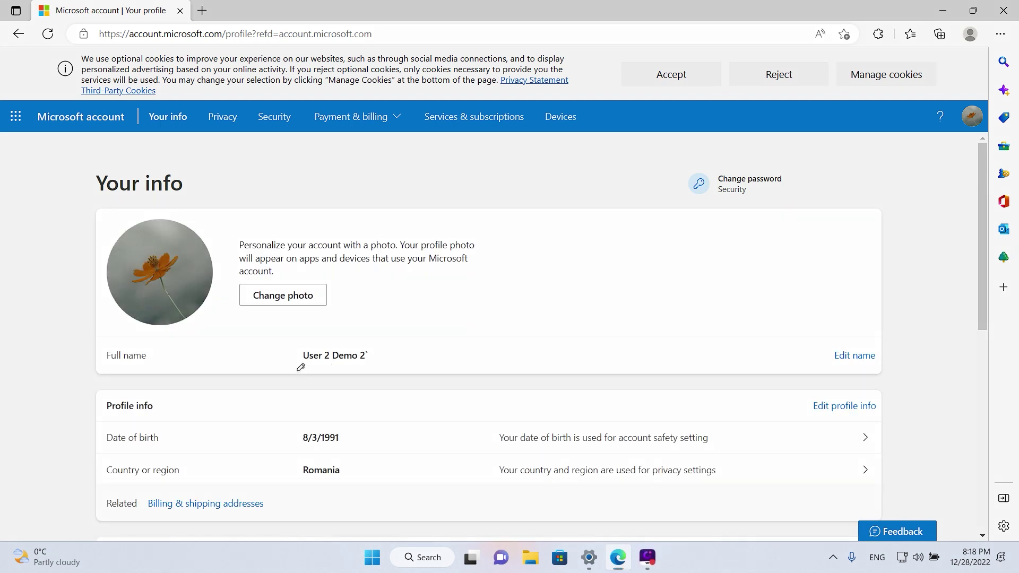
# Highlight the updated full name, then close the Microsoft account tab and the Settings window.
pyautogui.moveTo(299, 370)
pyautogui.mouseDown()
pyautogui.moveTo(406, 347)
pyautogui.moveTo(270, 334)
pyautogui.moveTo(349, 369)
pyautogui.mouseUp()
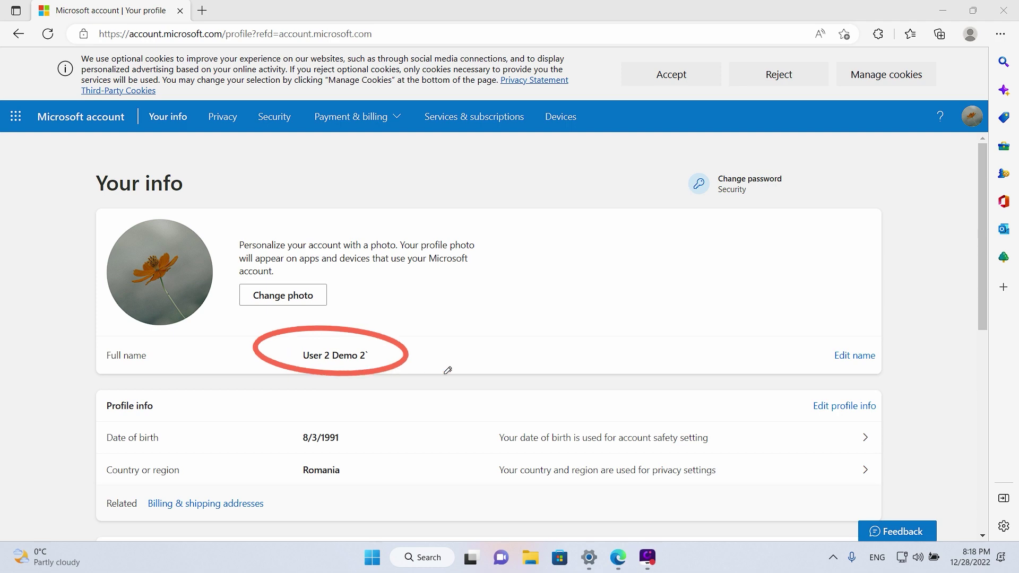
pyautogui.press('Escape')
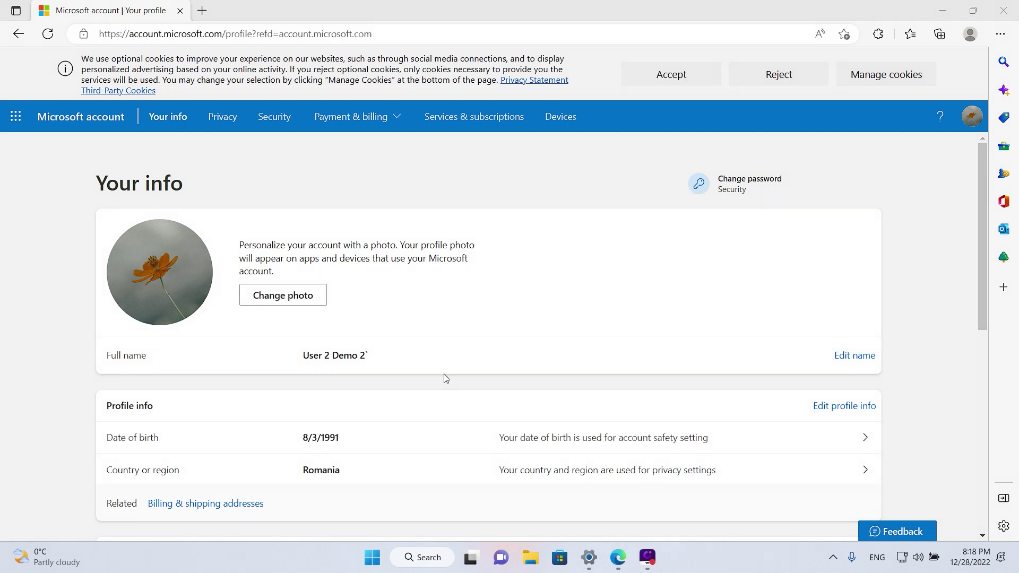
pyautogui.click(180, 11)
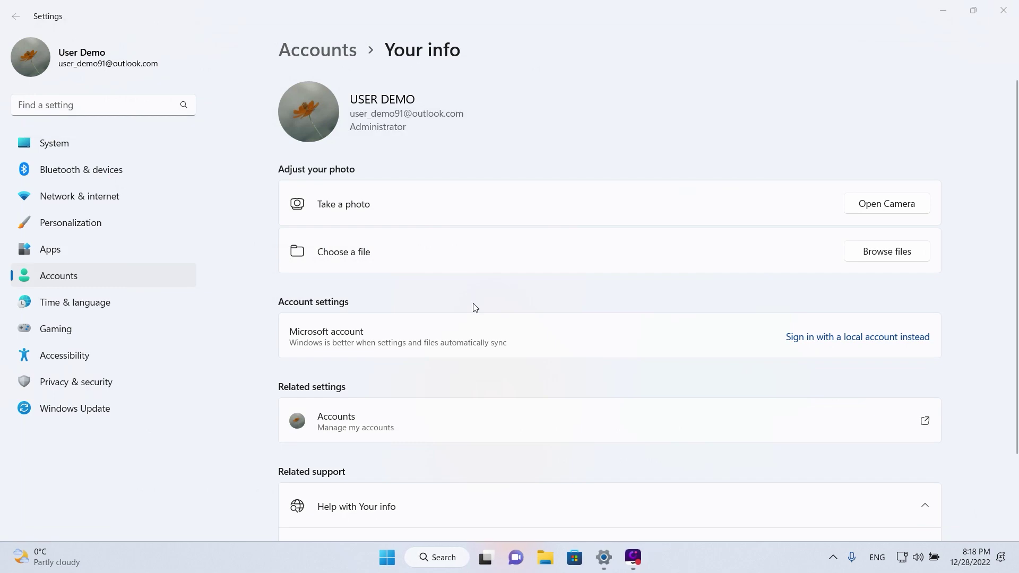
pyautogui.moveTo(567, 20); pyautogui.dragTo(373, 113)
pyautogui.click(740, 94)
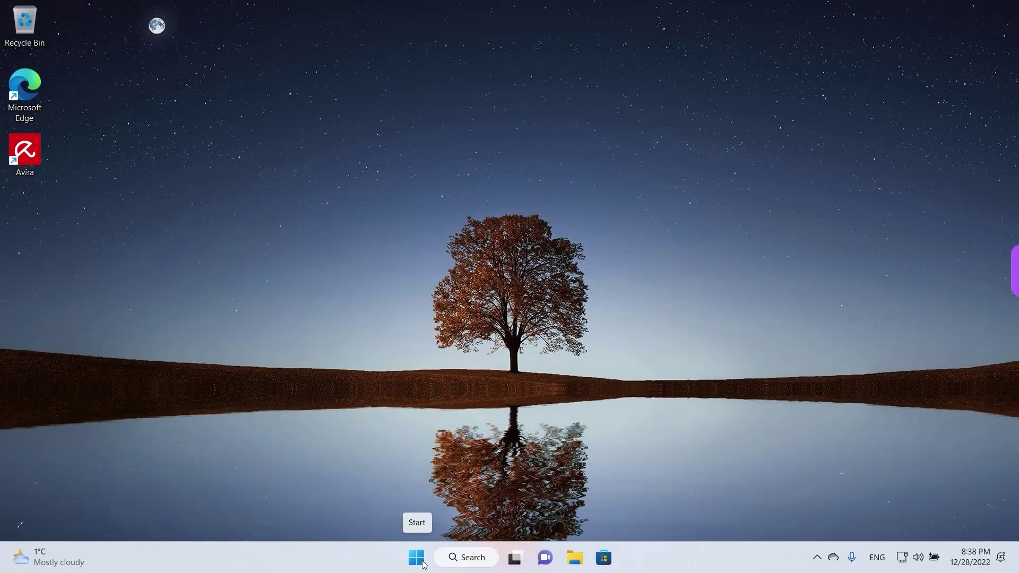
# Search the Start menu for 'Control' and launch Control Panel.
pyautogui.click(416, 557)
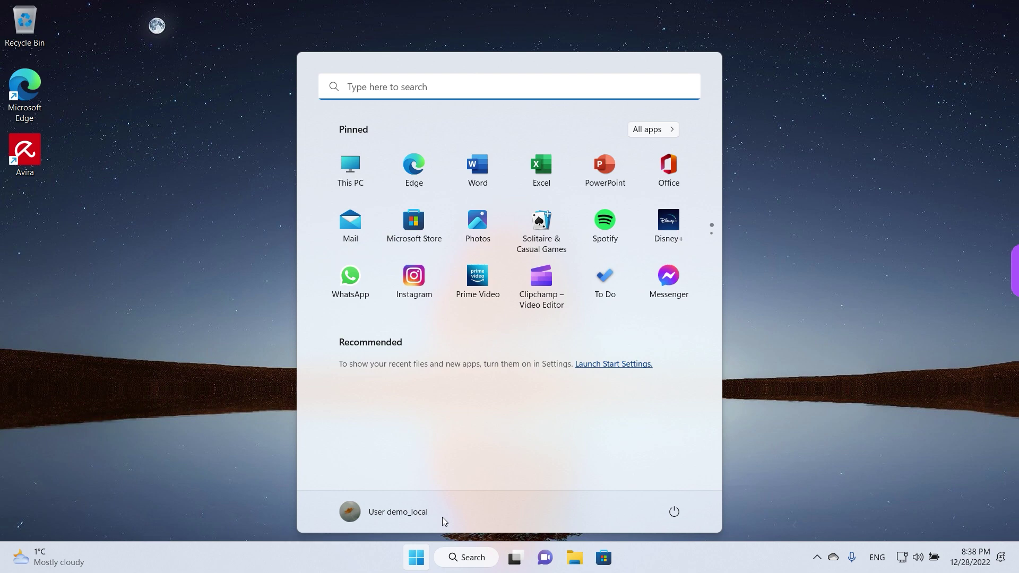
pyautogui.click(410, 87)
pyautogui.write('Control')
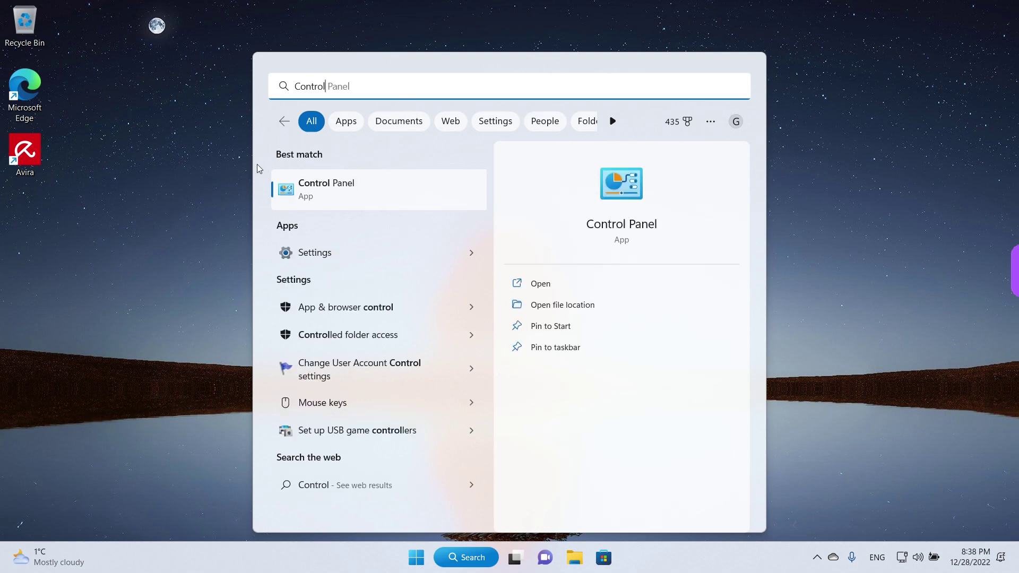
pyautogui.click(343, 194)
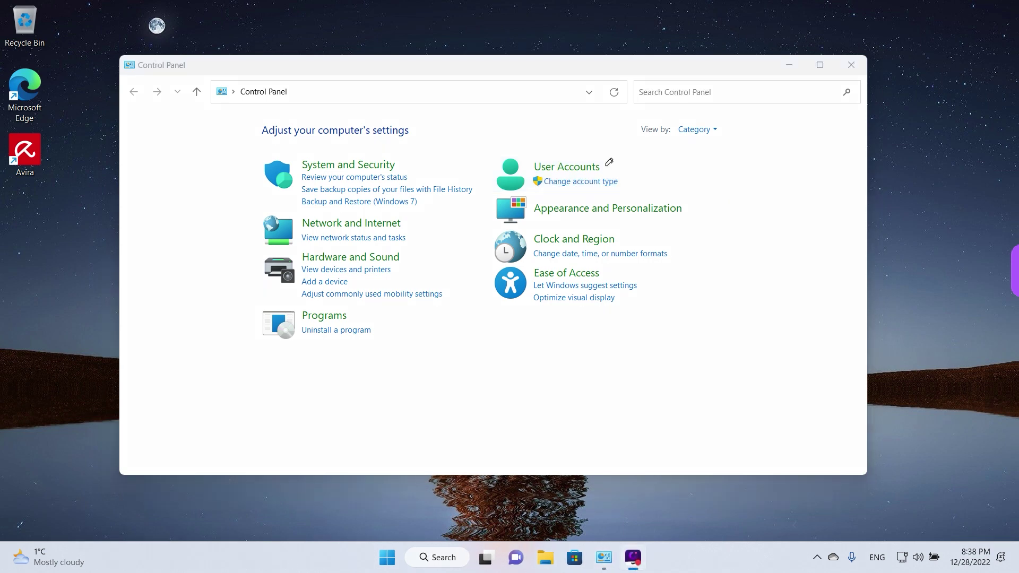
# Open the User Accounts list of accounts and select User demo_local.
pyautogui.moveTo(614, 159)
pyautogui.mouseDown()
pyautogui.moveTo(549, 142)
pyautogui.moveTo(496, 189)
pyautogui.moveTo(634, 166)
pyautogui.moveTo(602, 154)
pyautogui.mouseUp()
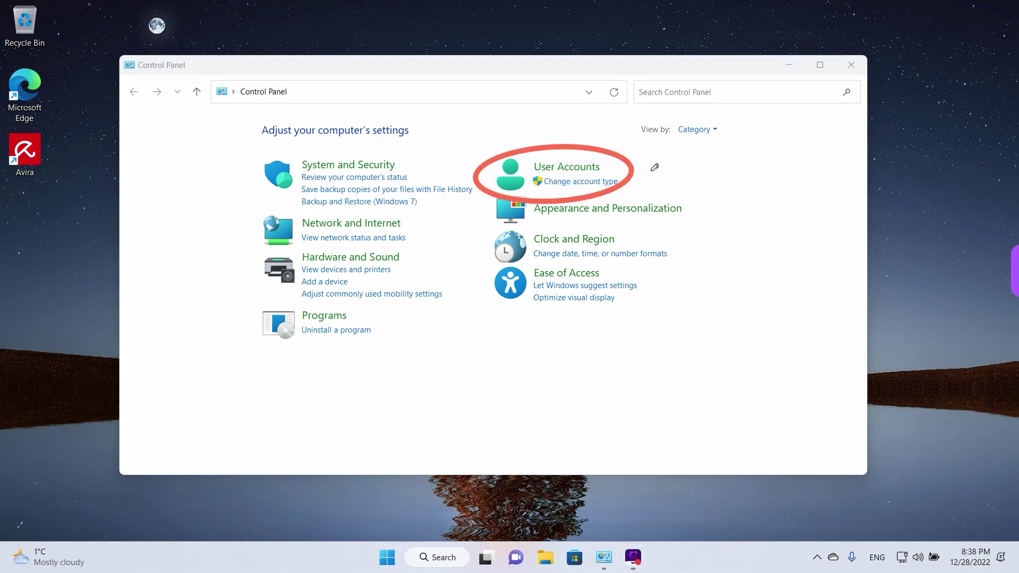
pyautogui.click(593, 183)
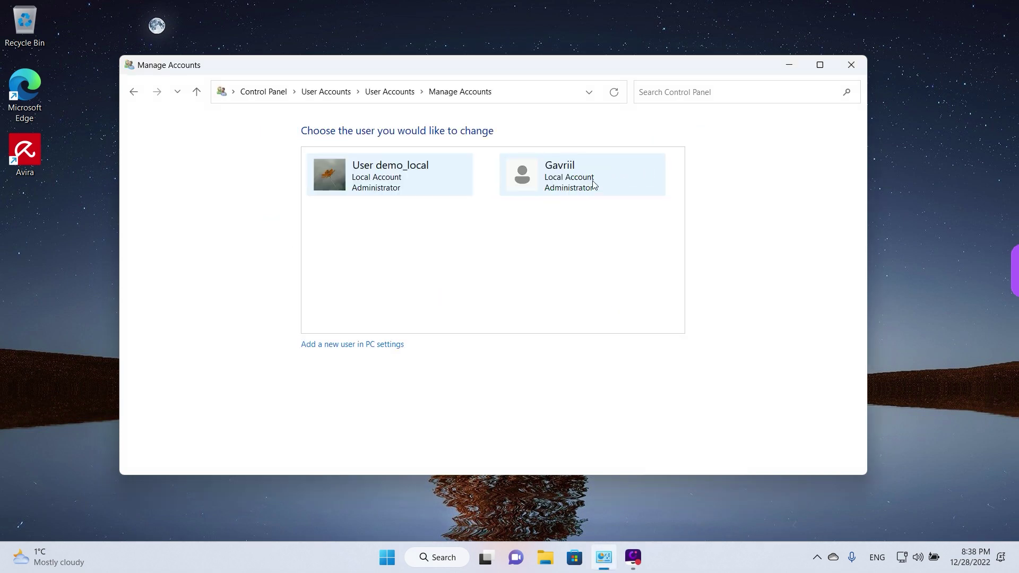
pyautogui.click(363, 173)
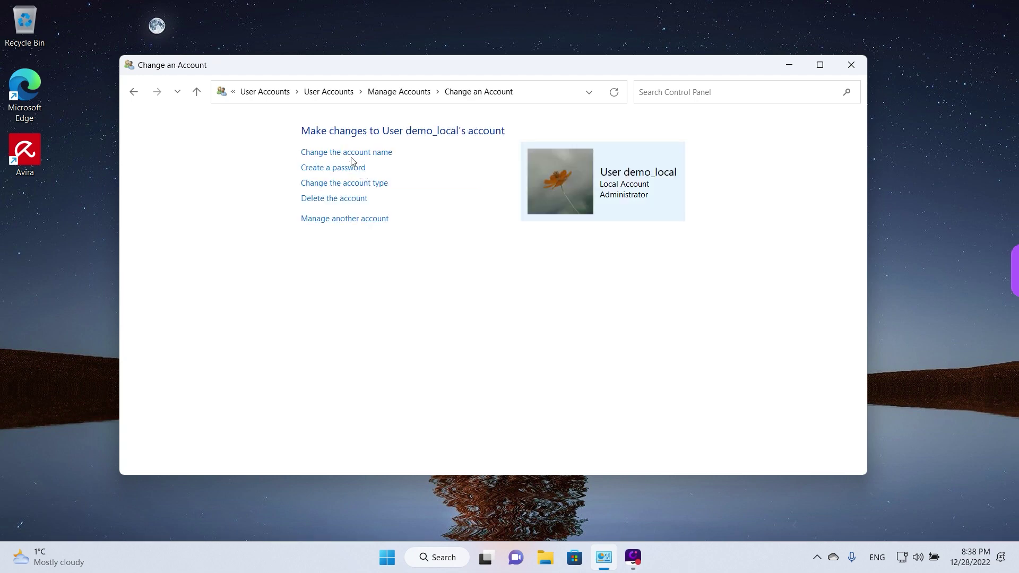
pyautogui.moveTo(255, 152); pyautogui.dragTo(301, 152)
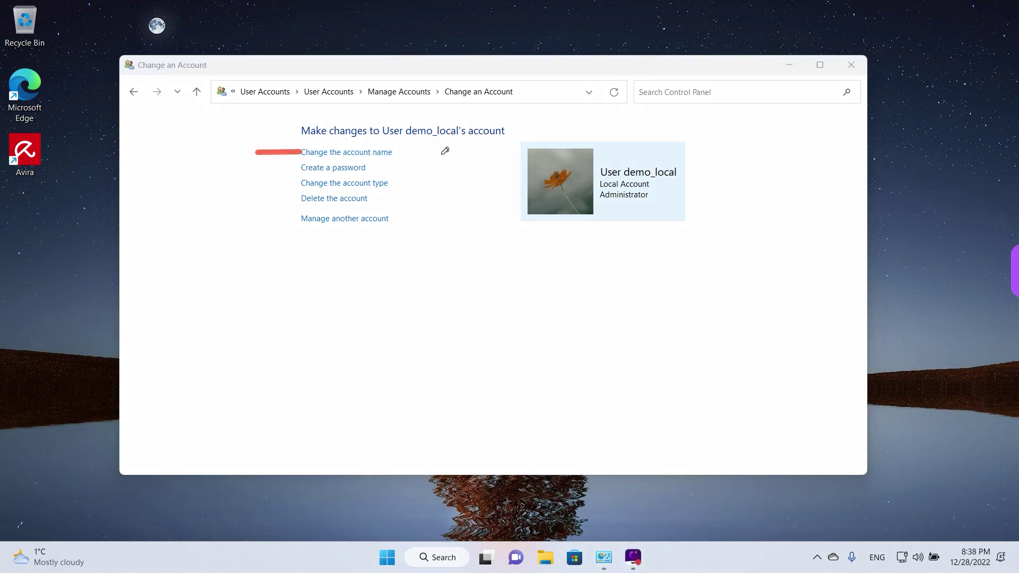
# Change the account name to 'User demo_local 2'.
pyautogui.click(371, 156)
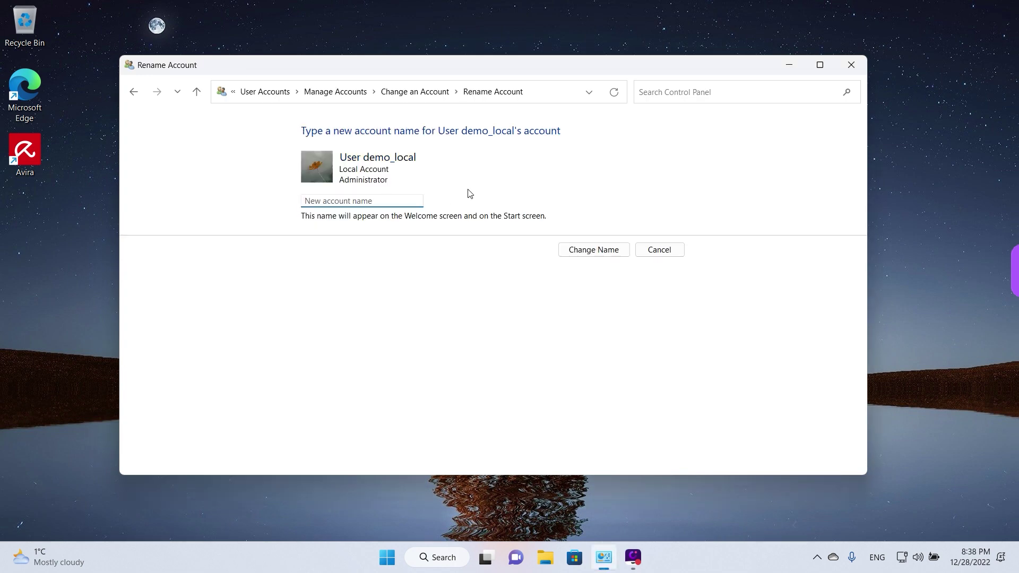
pyautogui.write('User demo_local 2')
pyautogui.click(591, 257)
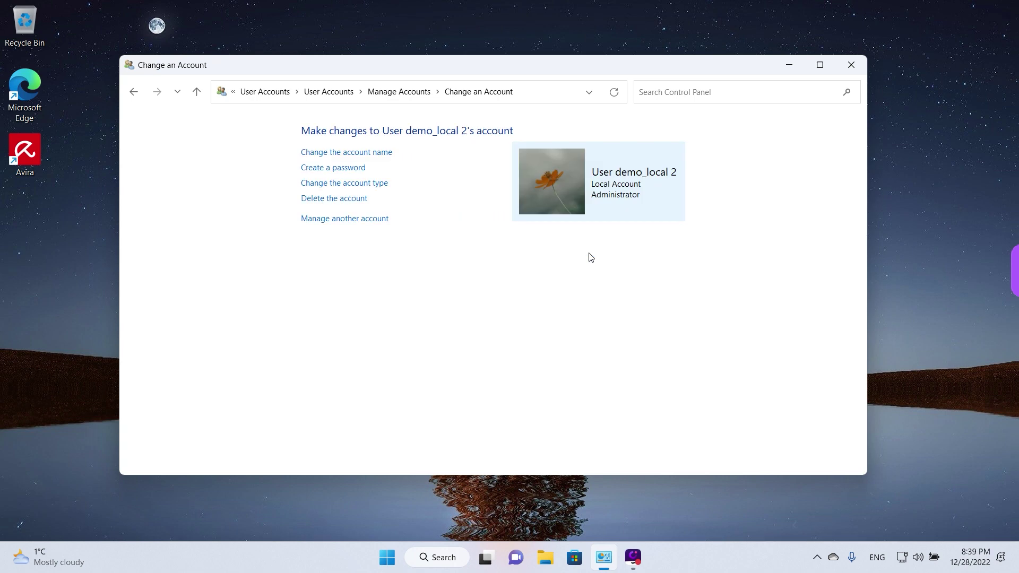
# Highlight the renamed account tile, then check the new name in the Start menu.
pyautogui.hotkey('ctrl', 'shift', 'd')
pyautogui.moveTo(612, 154)
pyautogui.mouseDown()
pyautogui.moveTo(556, 201)
pyautogui.moveTo(723, 161)
pyautogui.moveTo(589, 162)
pyautogui.mouseUp()
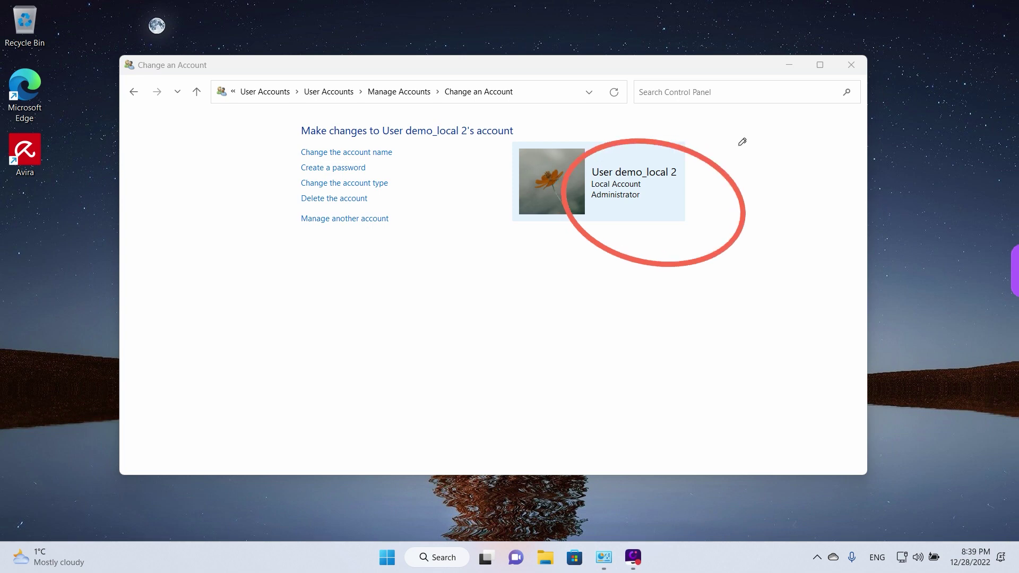
pyautogui.hotkey('ctrl', 'shift', 'd')
pyautogui.click(393, 552)
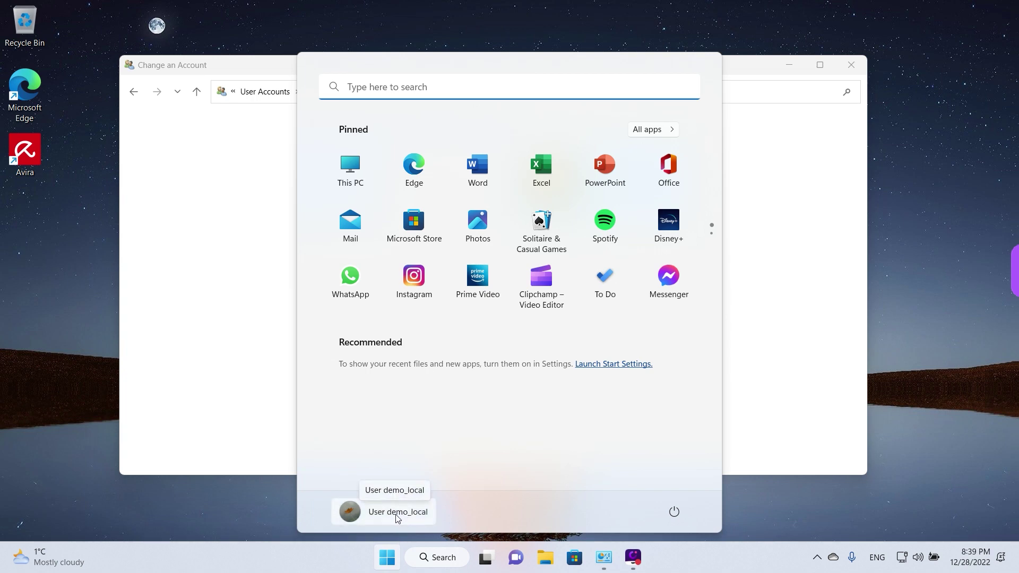
pyautogui.click(799, 249)
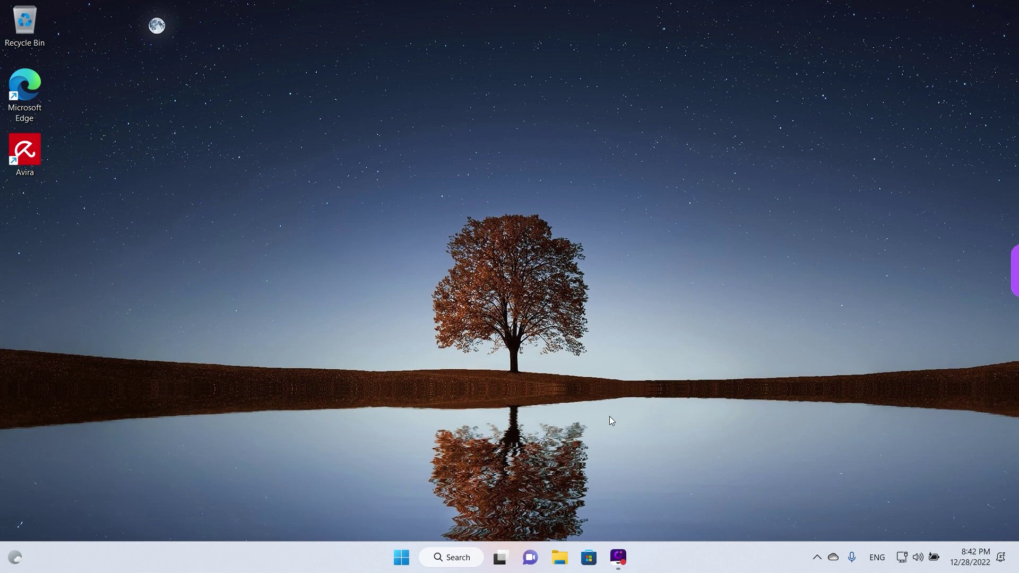
# Show the Start menu with the account listed as User demo_local 3.
pyautogui.click(402, 559)
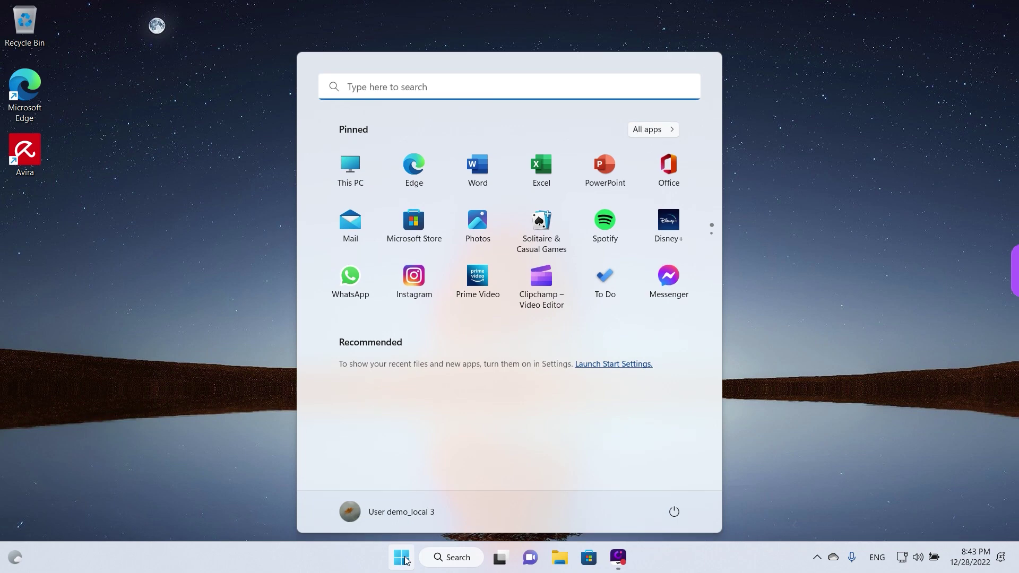